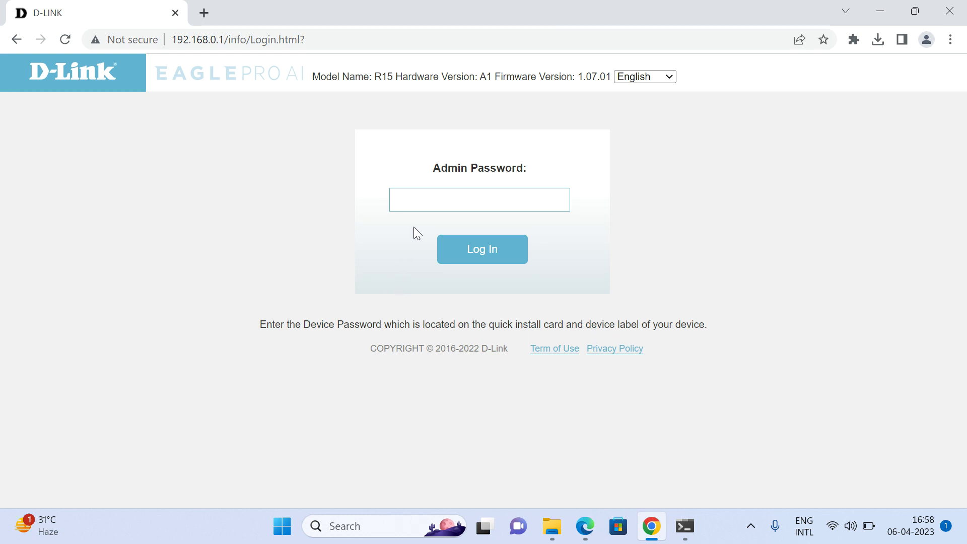
Step: Log in with the admin password, decline Chrome's save prompt, and agree to the terms
{"action": "left_click", "coordinate": [431, 200]}
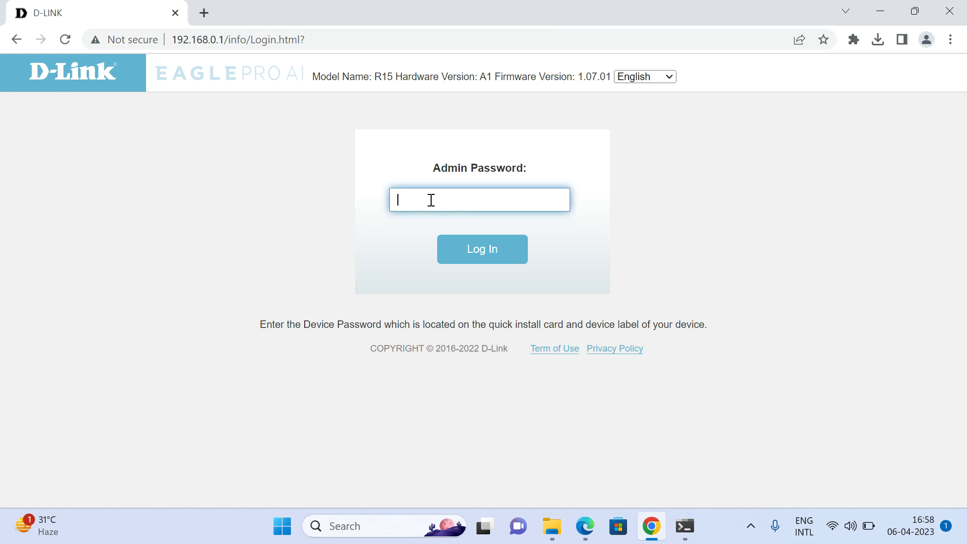
{"action": "type", "text": "••••••"}
{"action": "left_click", "coordinate": [484, 251]}
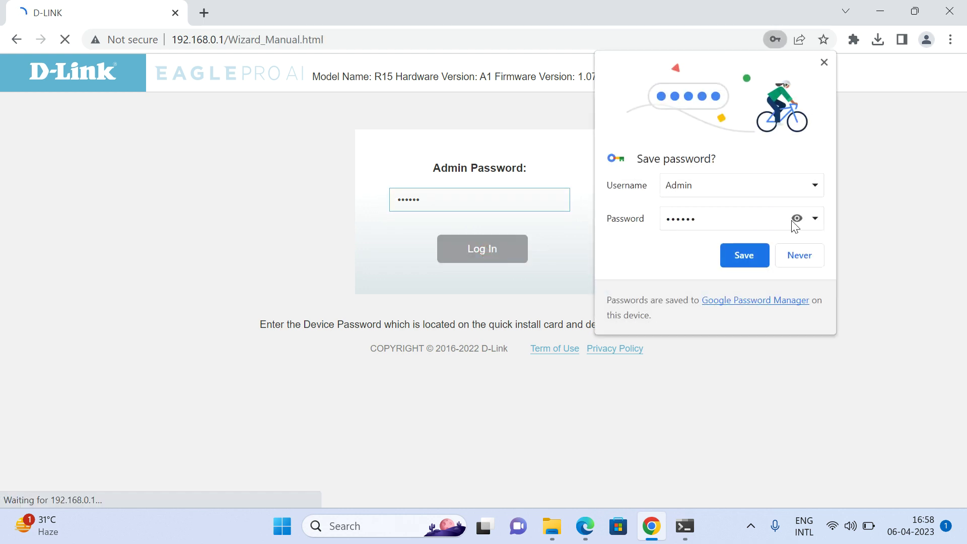
{"action": "left_click", "coordinate": [797, 258]}
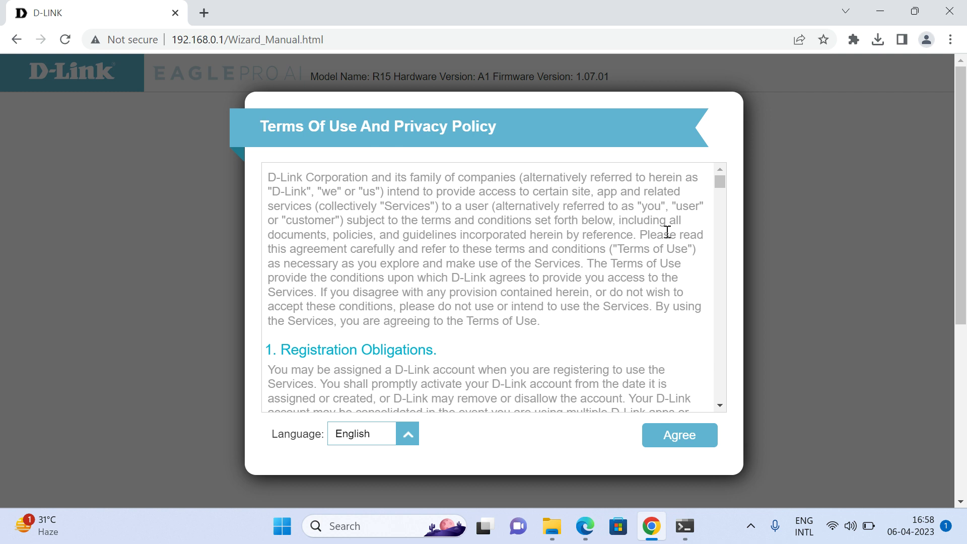
{"action": "left_click", "coordinate": [679, 444]}
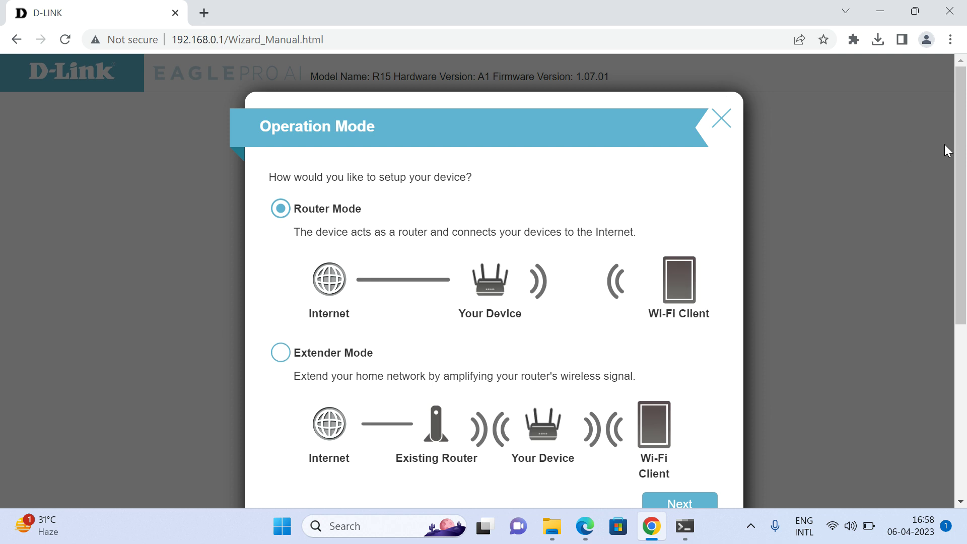
{"action": "left_click", "coordinate": [956, 144]}
Step: Select Extender Mode and continue past the Welcome step to scan for networks
{"action": "left_click_drag", "start_coordinate": [956, 147], "coordinate": [959, 176]}
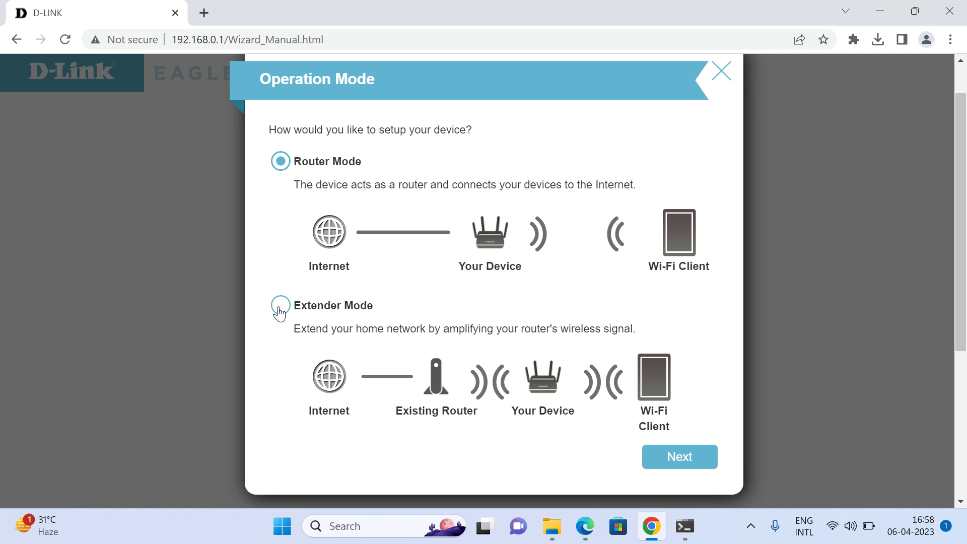
{"action": "left_click", "coordinate": [280, 312]}
{"action": "left_click", "coordinate": [662, 453]}
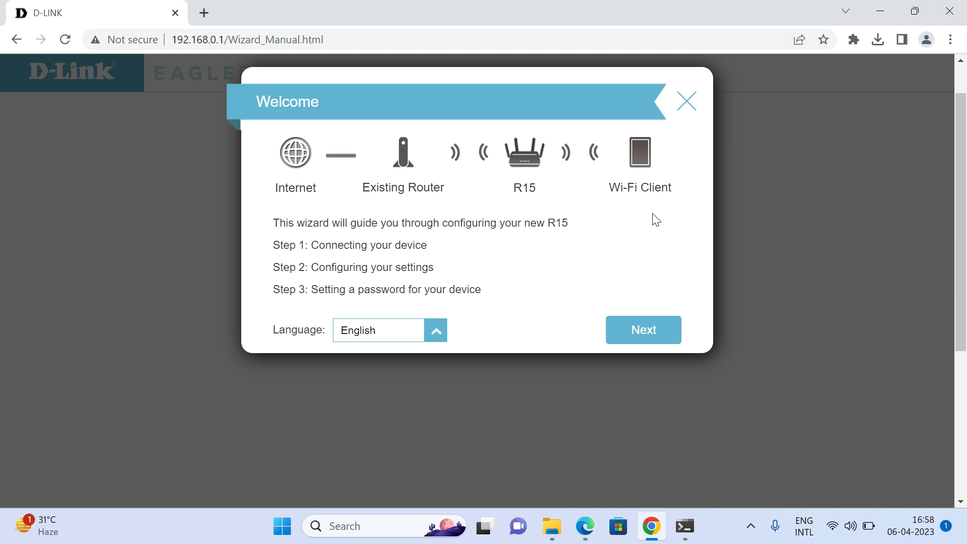
{"action": "left_click", "coordinate": [642, 331]}
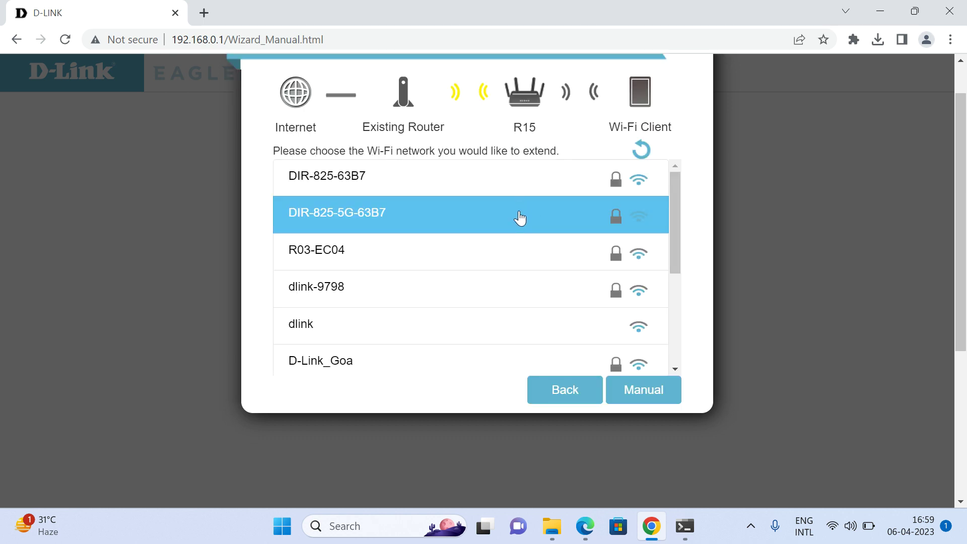
Step: Pick DIR-825-63B7 from the scanned network list
{"action": "left_click", "coordinate": [528, 177]}
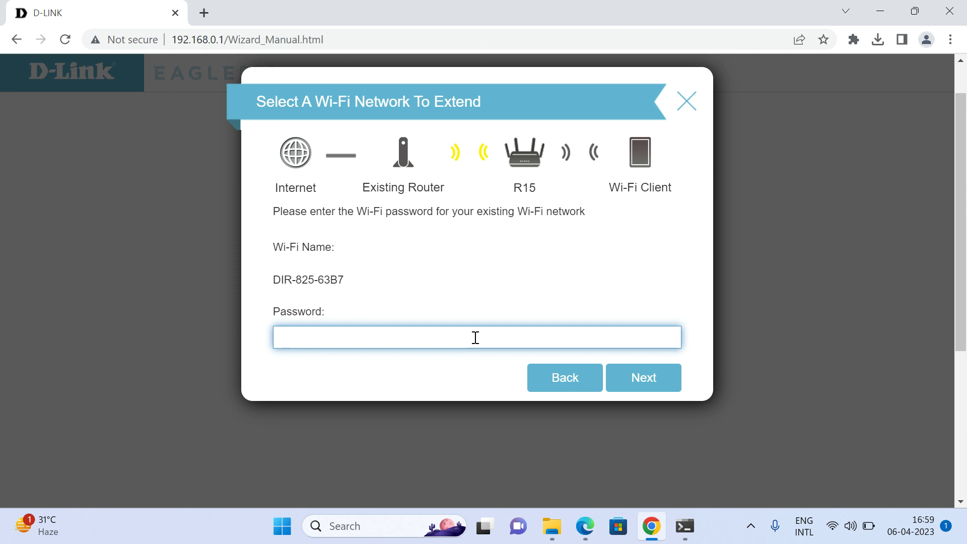
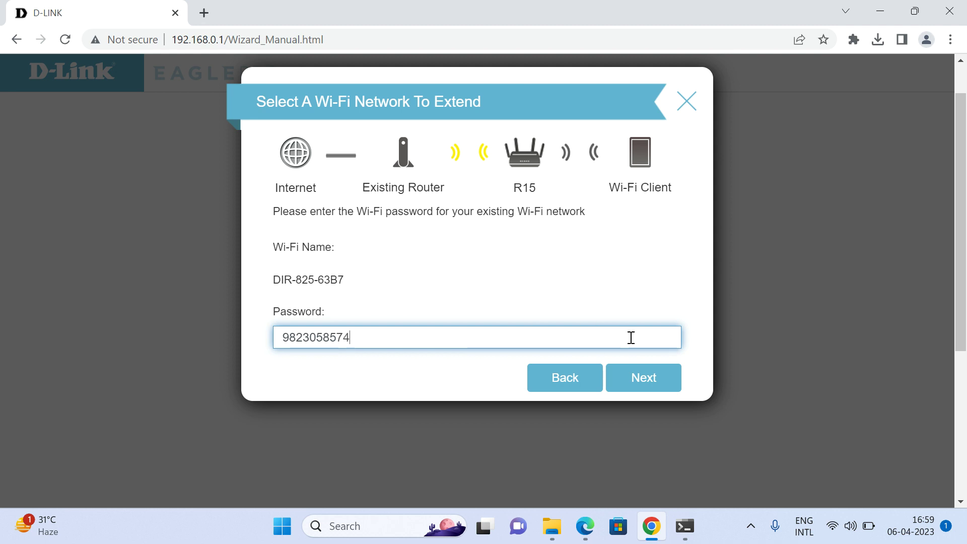
Step: Enter the DIR-825-63B7 Wi-Fi password and continue
{"action": "left_click", "coordinate": [643, 379]}
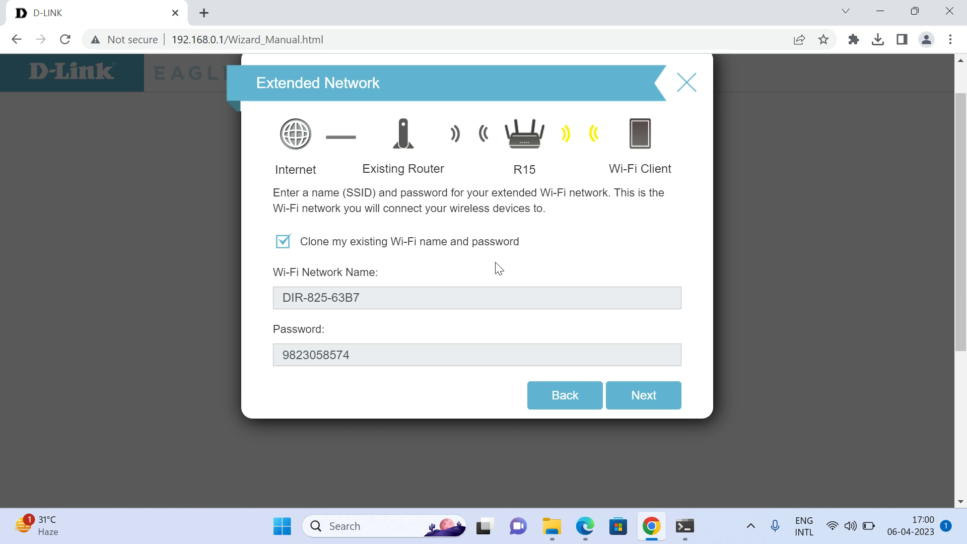
Step: Turn off cloning and rename the extended Wi-Fi network to 'R15 EXT'
{"action": "left_click", "coordinate": [283, 243]}
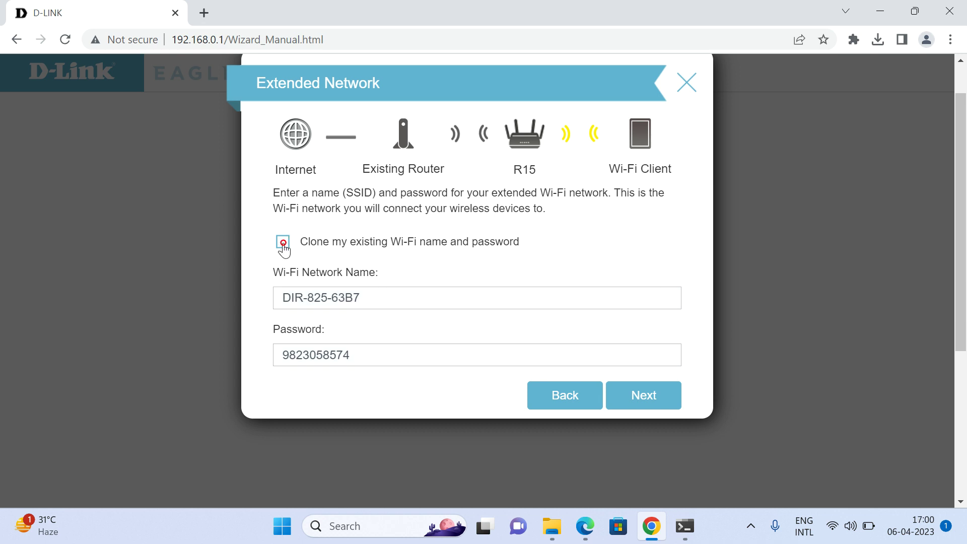
{"action": "left_click", "coordinate": [376, 293]}
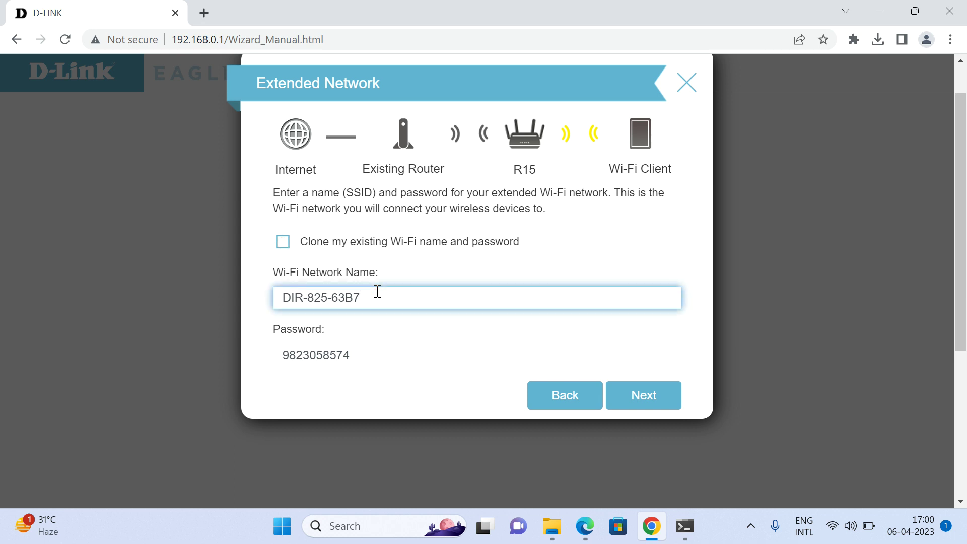
{"action": "key", "text": "BackSpace"}
{"action": "key", "text": "BackSpace"}
{"action": "key", "text": "BackSpace"}
{"action": "key", "text": "BackSpace"}
{"action": "key", "text": "BackSpace"}
{"action": "key", "text": "BackSpace"}
{"action": "key", "text": "BackSpace"}
{"action": "key", "text": "BackSpace"}
{"action": "key", "text": "BackSpace"}
{"action": "key", "text": "BackSpace"}
{"action": "key", "text": "BackSpace"}
{"action": "key", "text": "BackSpace"}
{"action": "key", "text": "Caps_Lock"}
{"action": "type", "text": "R15 EXT"}
{"action": "left_click", "coordinate": [639, 401]}
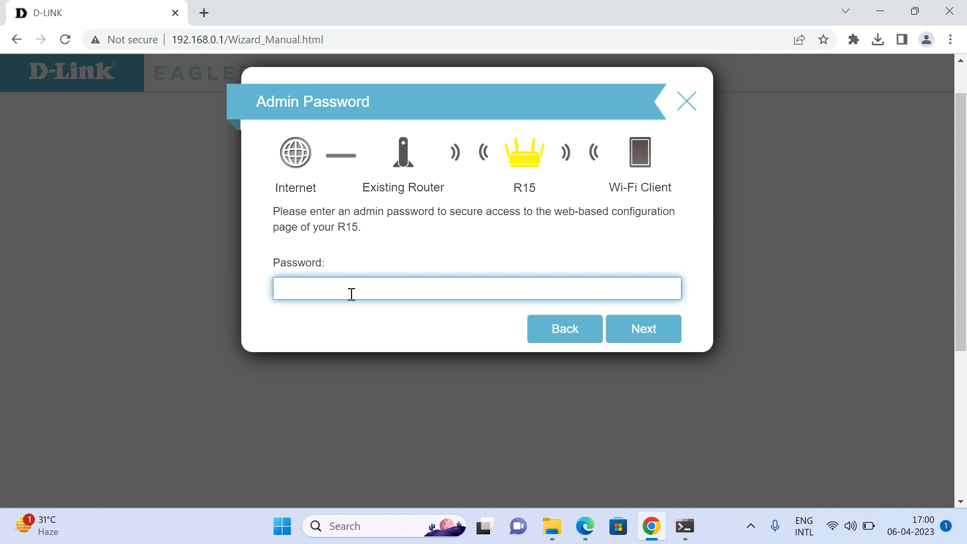
Step: Set a new admin password, then keep the Asia/Calcutta time zone and automatic updates
{"action": "key", "text": "Caps_Lock"}
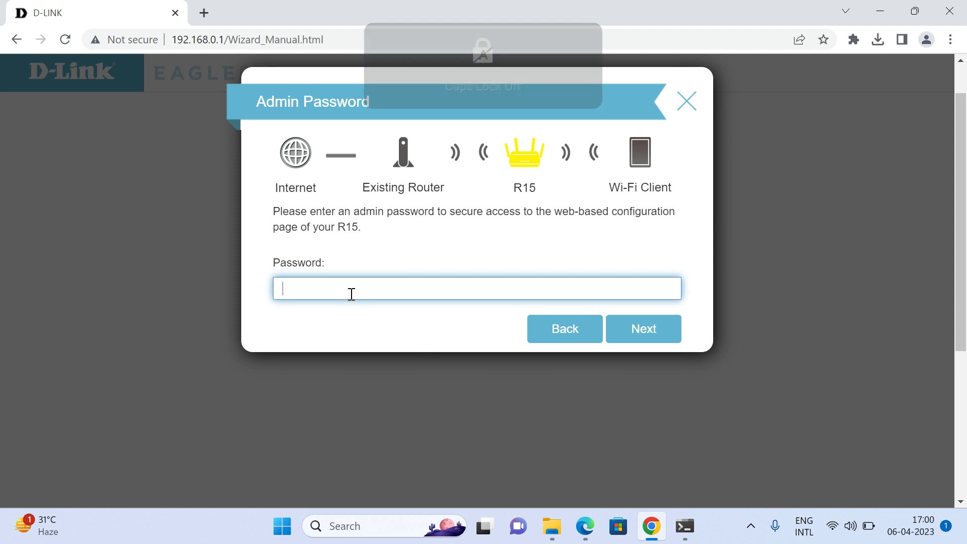
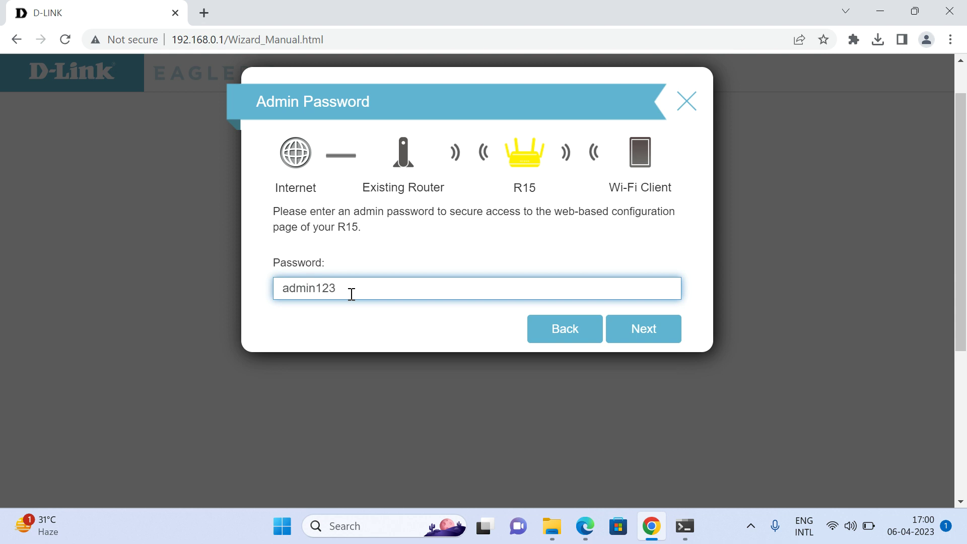
{"action": "left_click", "coordinate": [634, 339]}
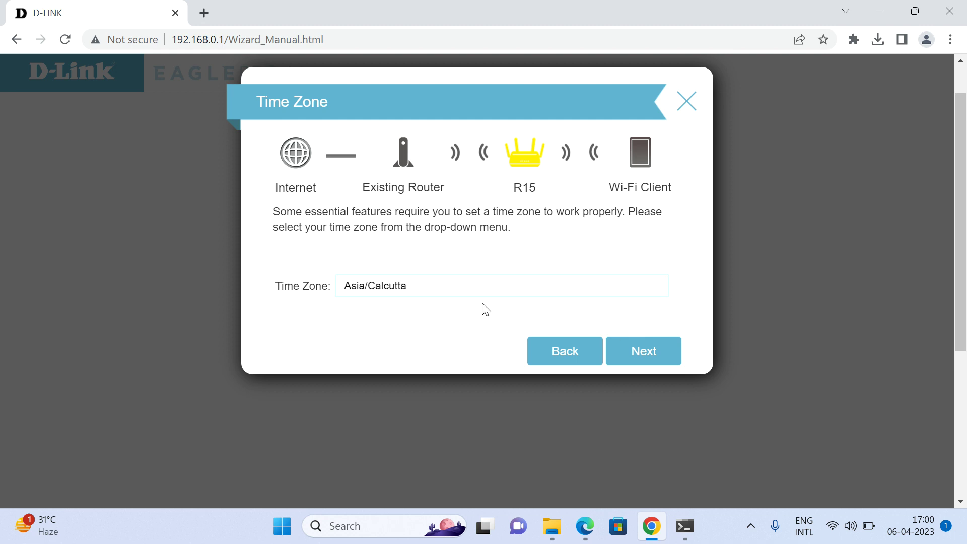
{"action": "left_click", "coordinate": [638, 356]}
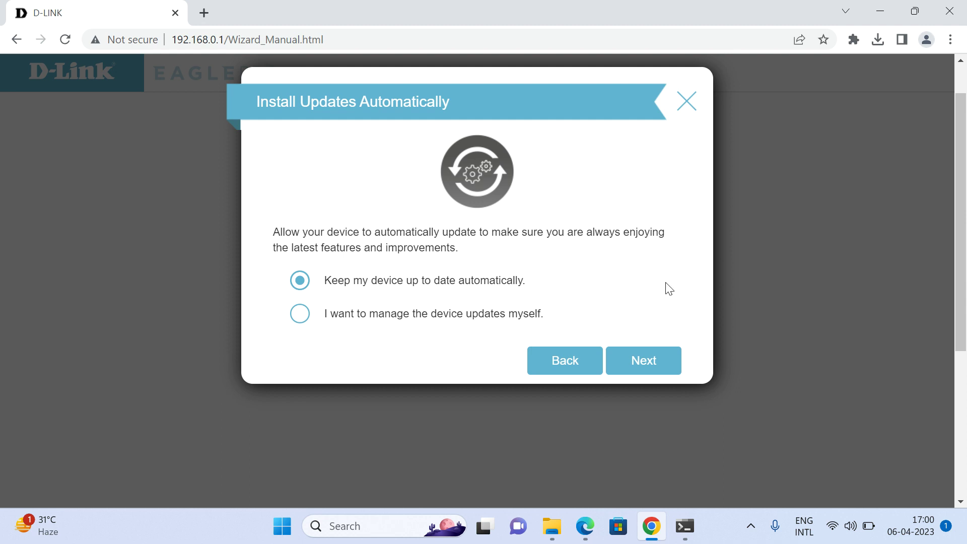
{"action": "left_click", "coordinate": [644, 360]}
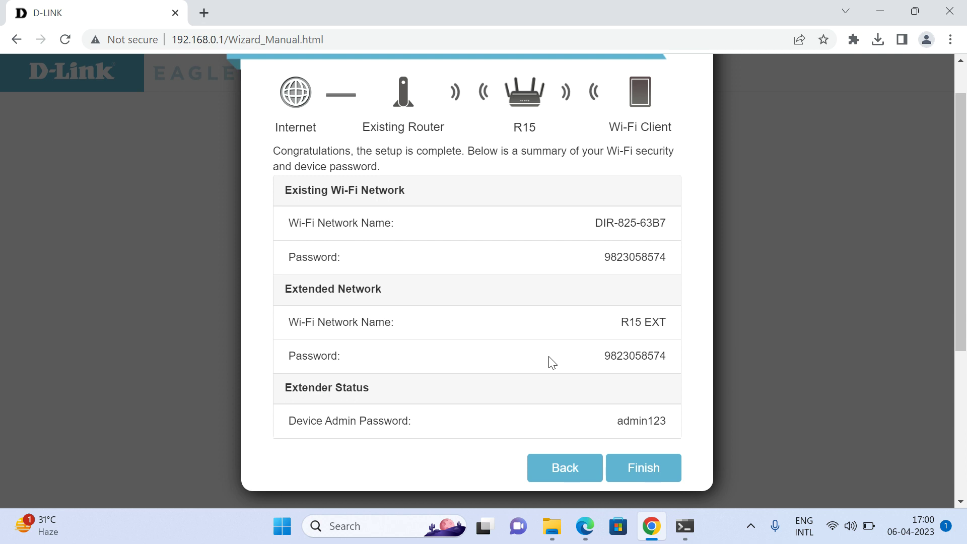
Step: Finish the wizard and let the extender save its settings
{"action": "left_click", "coordinate": [632, 467]}
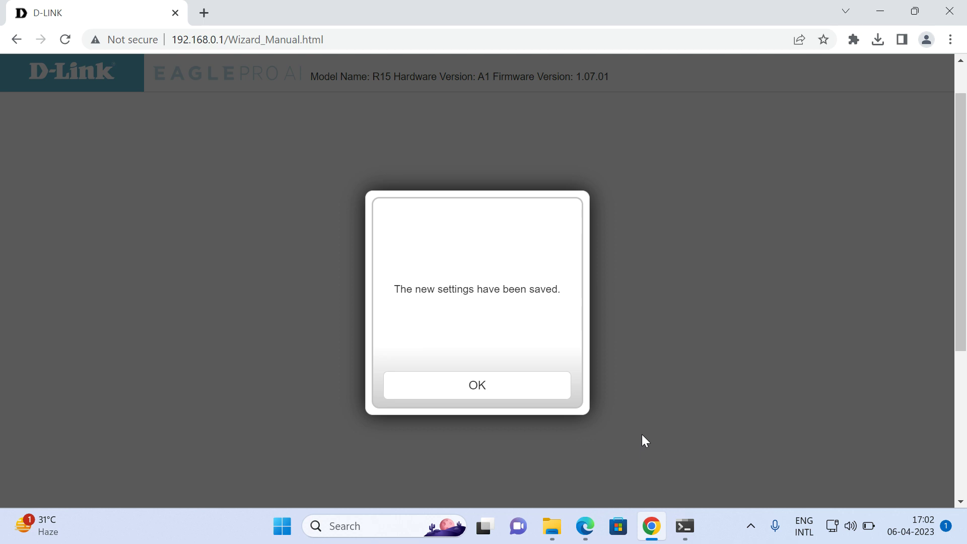
Step: Dismiss the saved notice and list Windows Wi-Fi networks, scrolled to R15 EXT
{"action": "left_click", "coordinate": [538, 385]}
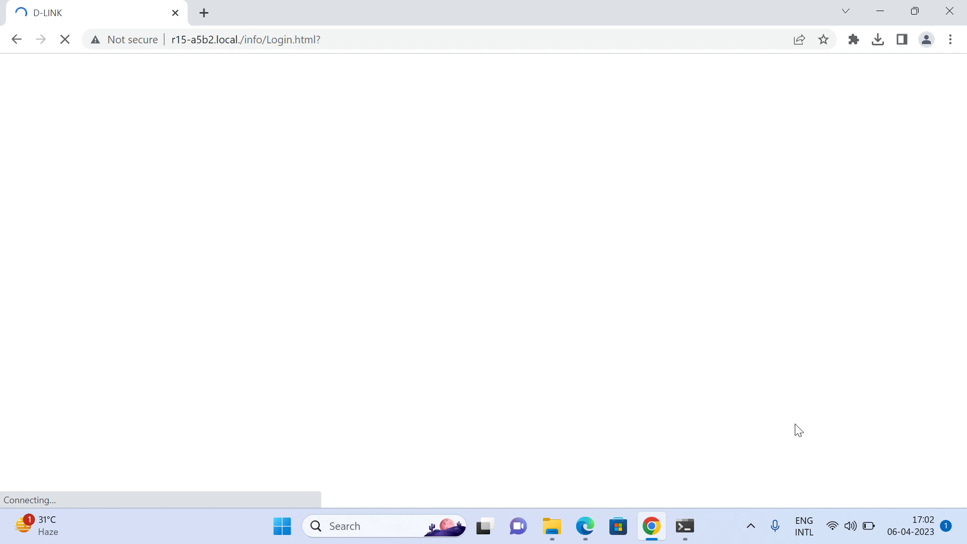
{"action": "left_click", "coordinate": [833, 527]}
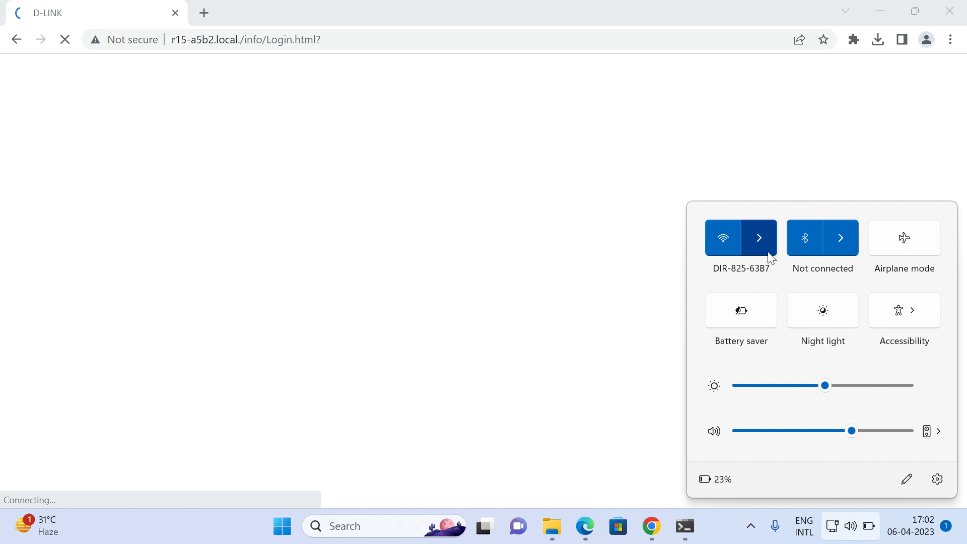
{"action": "left_click", "coordinate": [769, 251]}
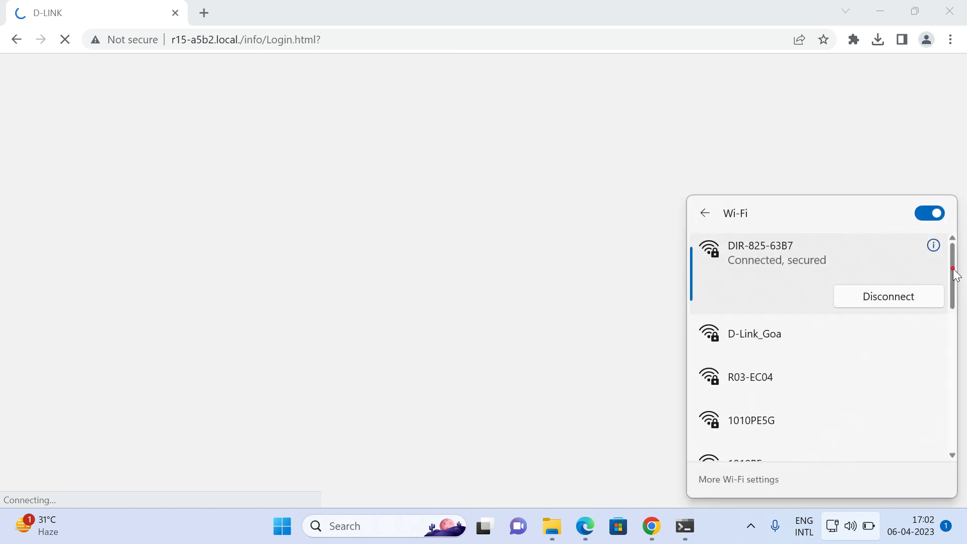
{"action": "left_click_drag", "start_coordinate": [952, 268], "coordinate": [942, 389]}
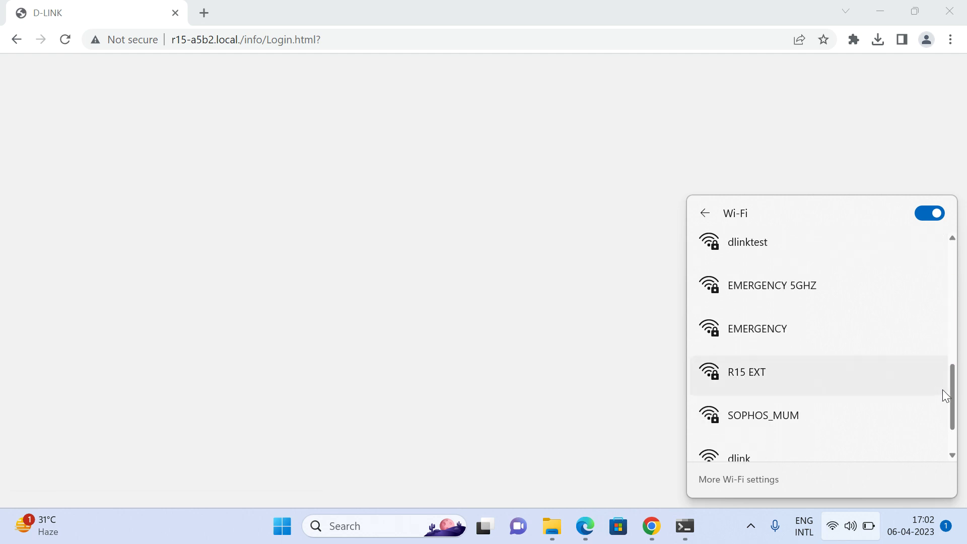
Step: Connect to R15 EXT with its network security key, then return to Chrome
{"action": "left_click", "coordinate": [814, 370]}
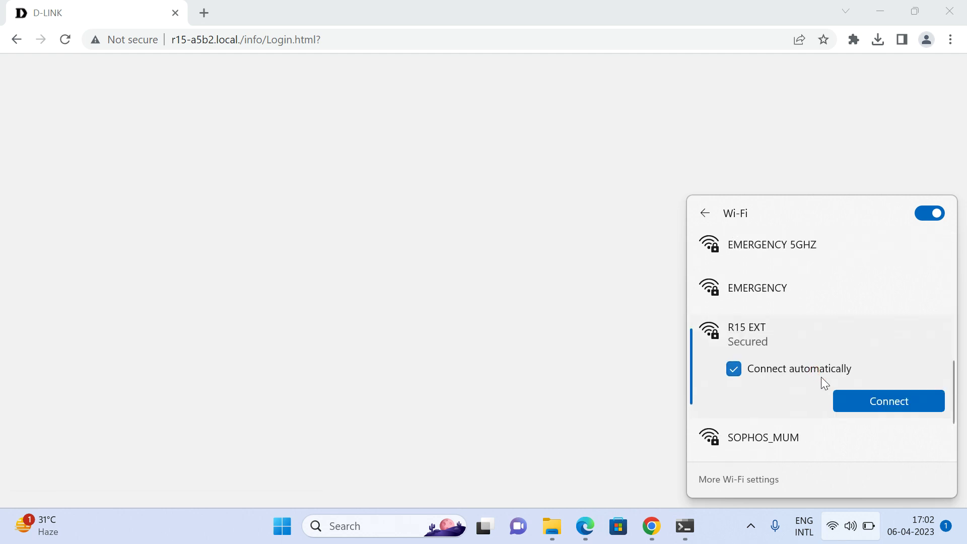
{"action": "left_click", "coordinate": [857, 395]}
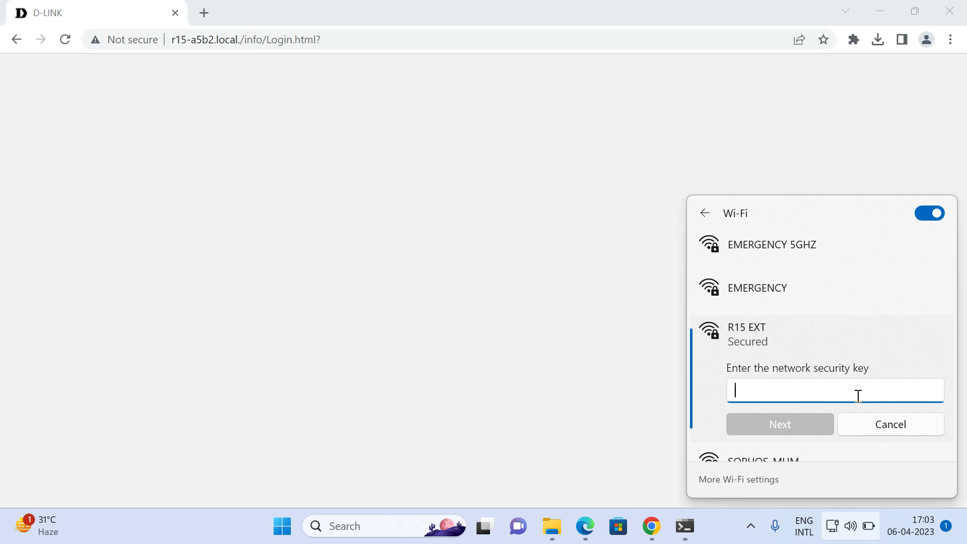
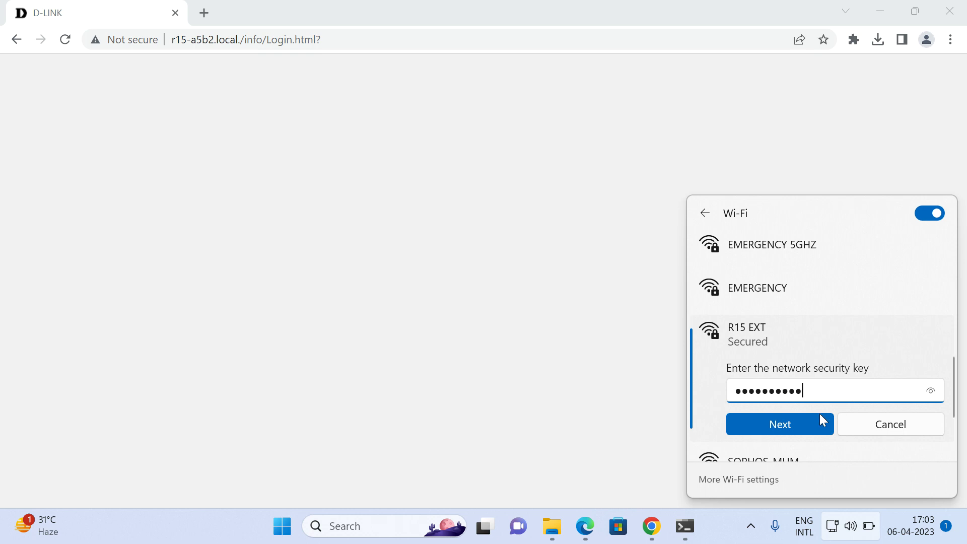
{"action": "left_click", "coordinate": [805, 421]}
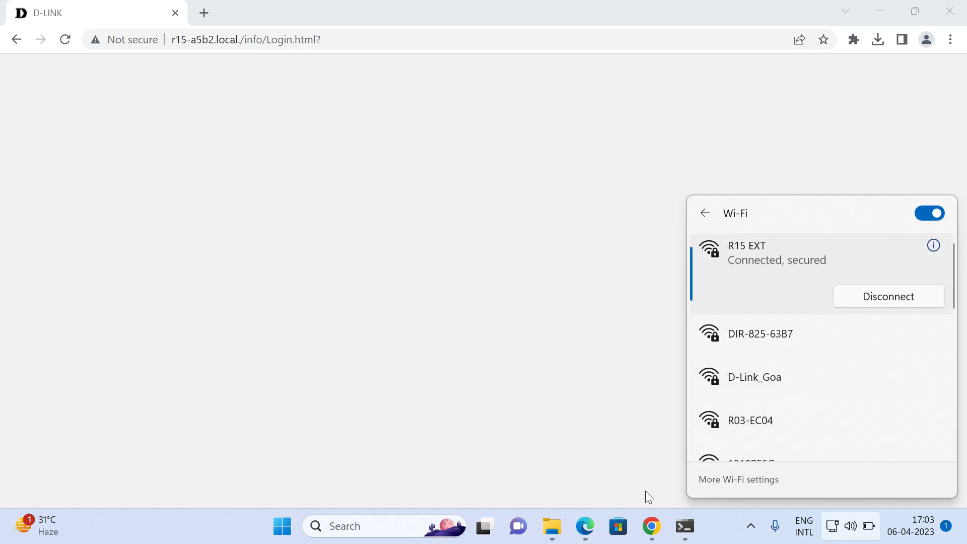
{"action": "left_click", "coordinate": [656, 528]}
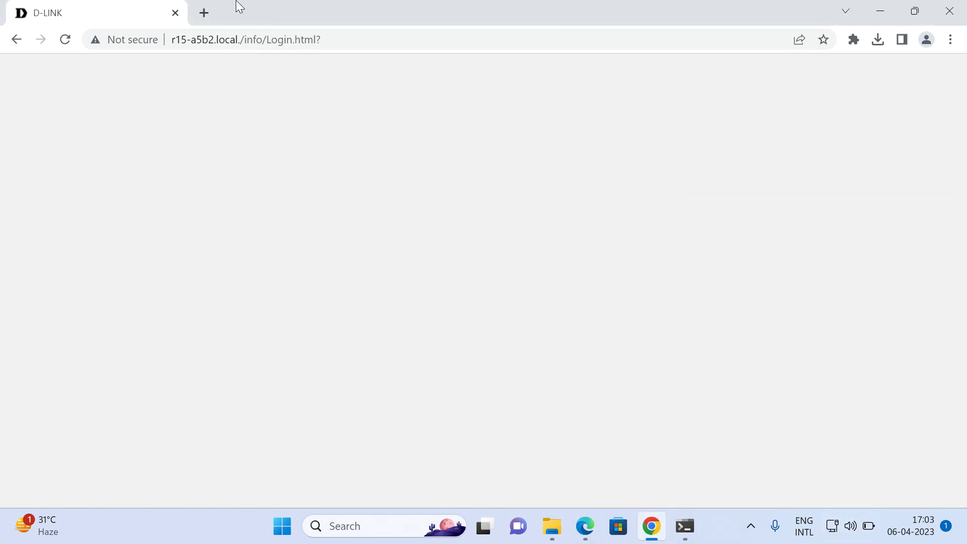
Step: Open google.com in a new tab, then reload the D-Link extender login tab
{"action": "left_click", "coordinate": [211, 17]}
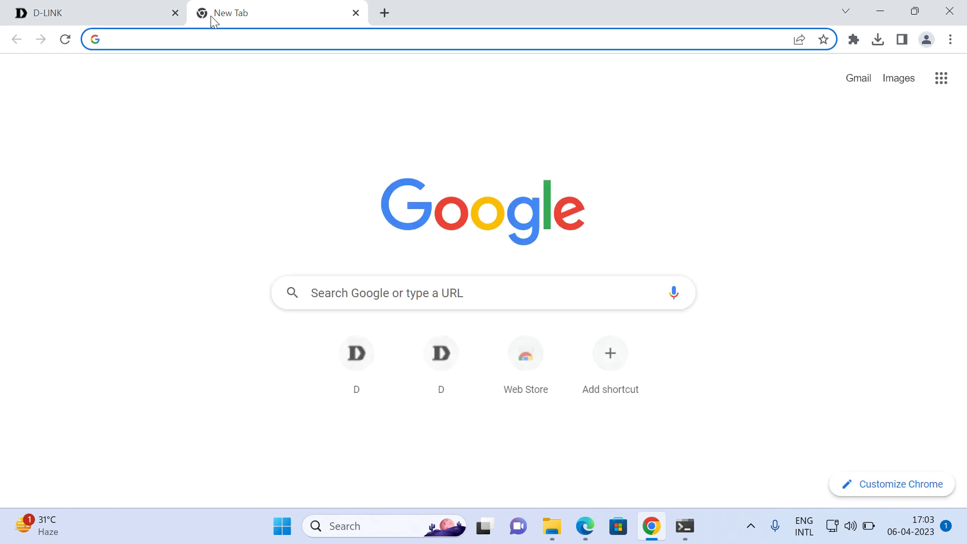
{"action": "type", "text": "googl"}
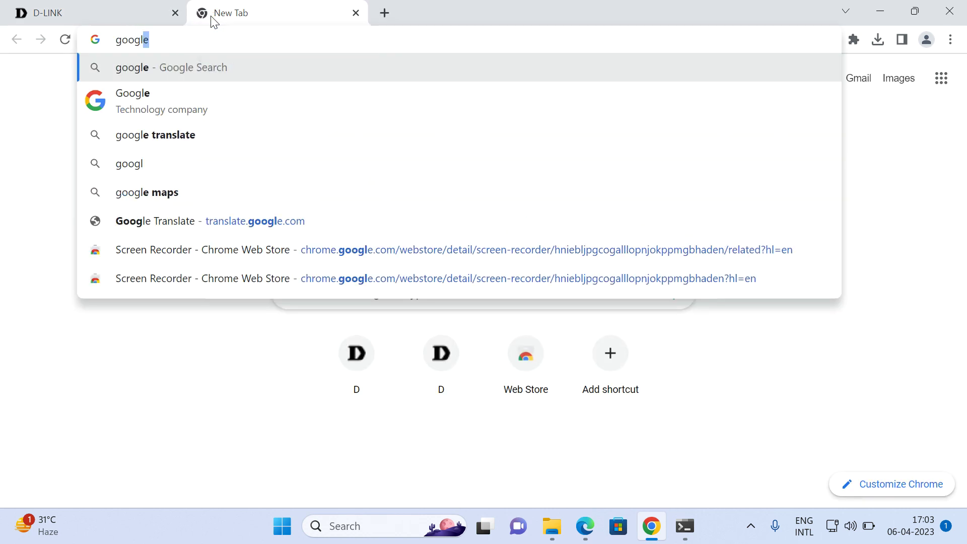
{"action": "type", "text": "e.com"}
{"action": "key", "text": "Return"}
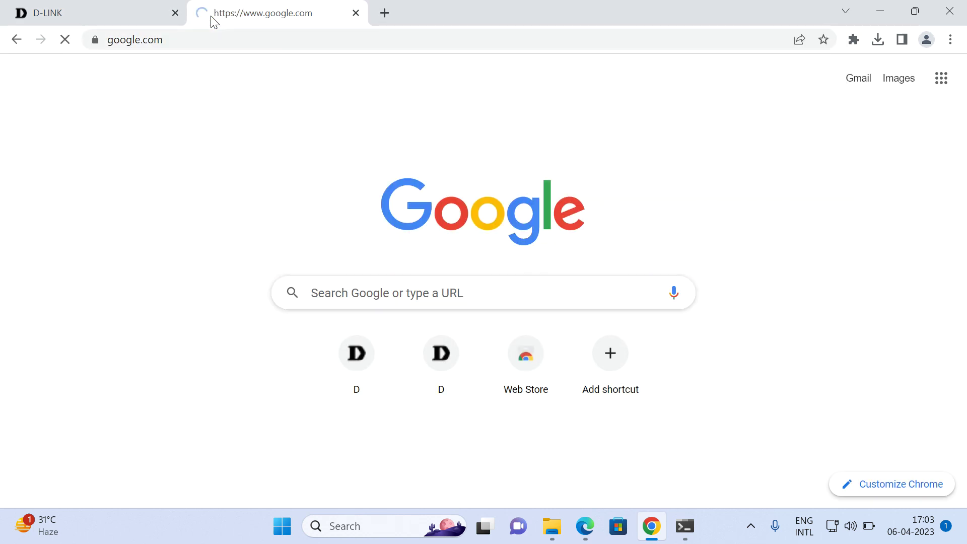
{"action": "left_click", "coordinate": [111, 9]}
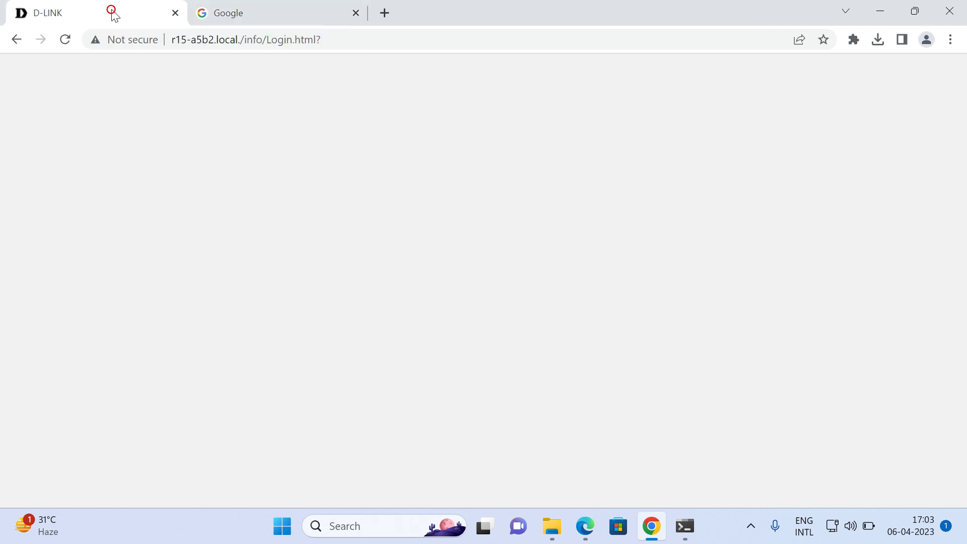
{"action": "left_click", "coordinate": [66, 42]}
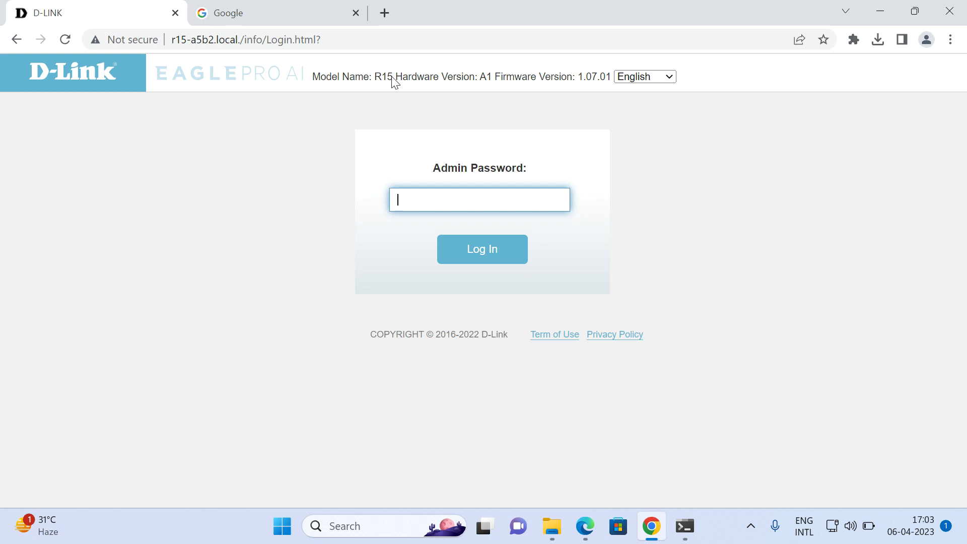
Step: Open the DIR-825 router at 192.168.0.1 in a new tab, then return to the R15 login
{"action": "left_click", "coordinate": [384, 13]}
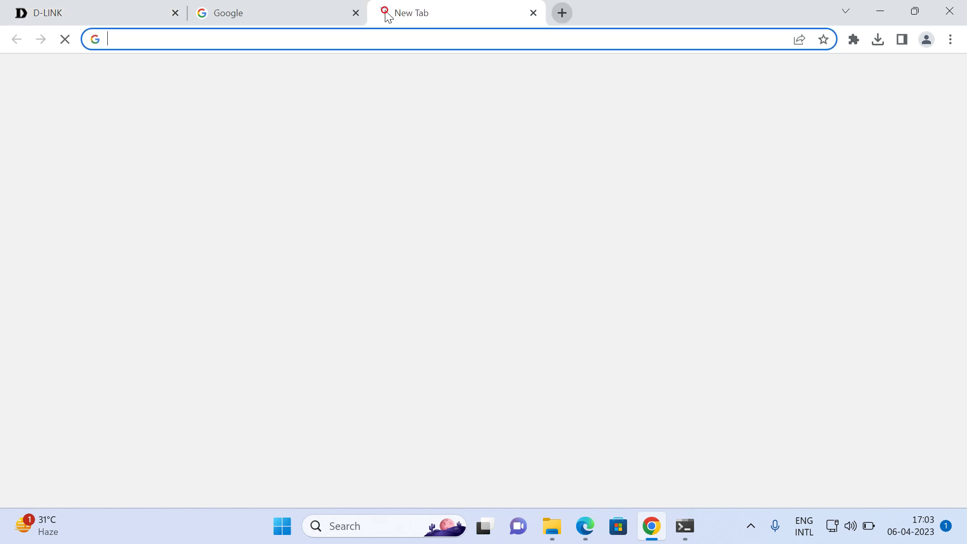
{"action": "type", "text": "19."}
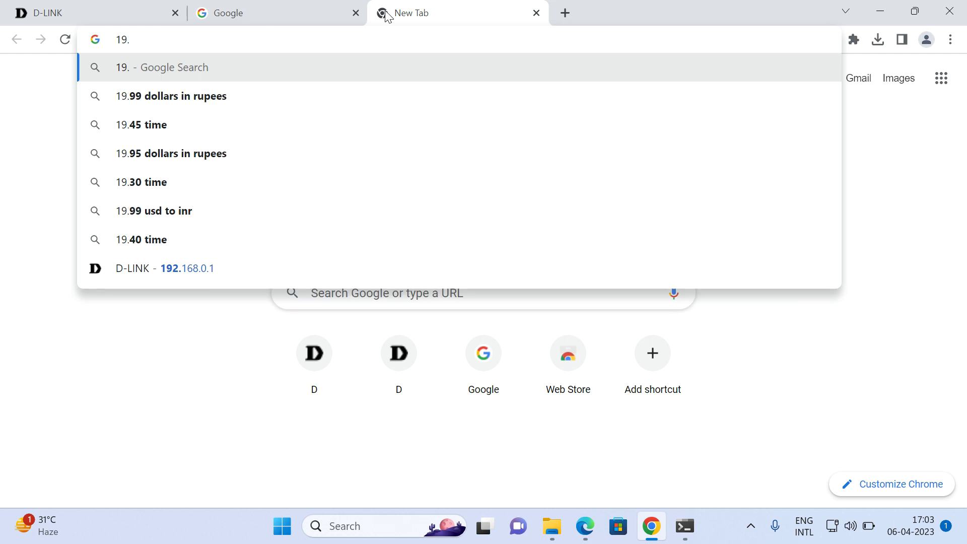
{"action": "key", "text": "BackSpace"}
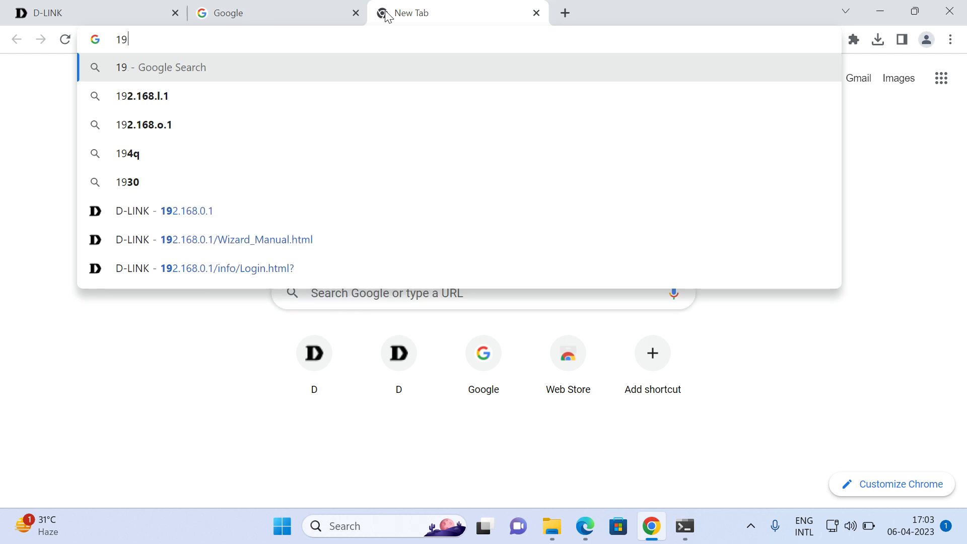
{"action": "type", "text": "2.168.0.1"}
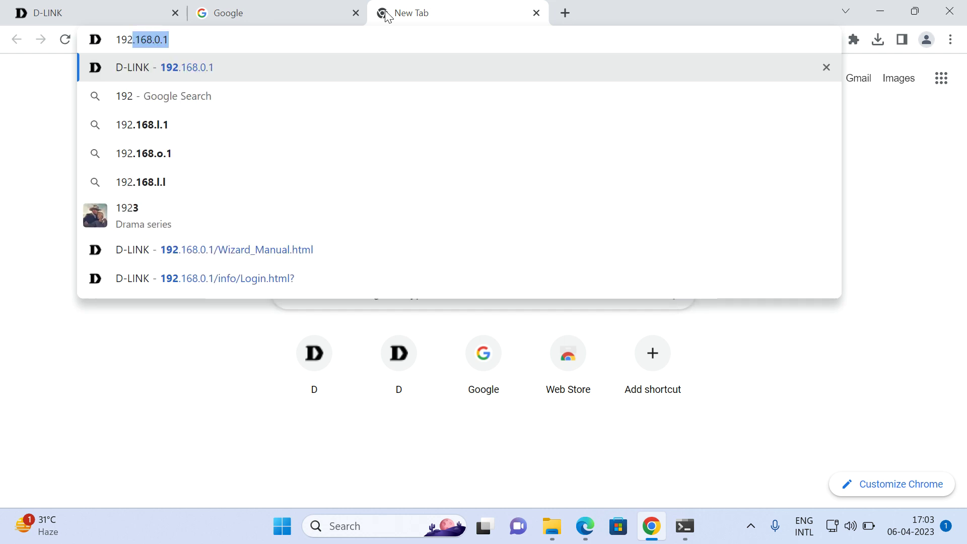
{"action": "key", "text": "Return"}
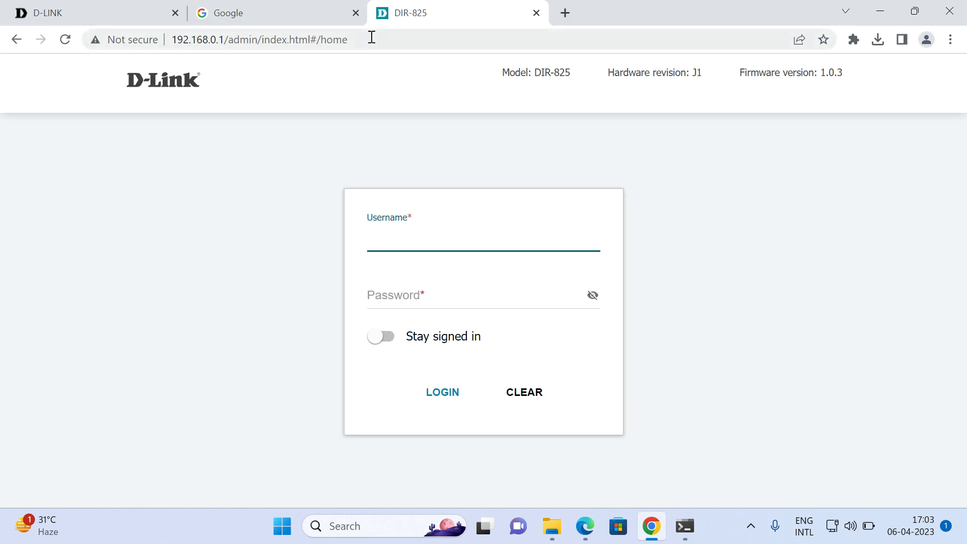
{"action": "left_click", "coordinate": [121, 13]}
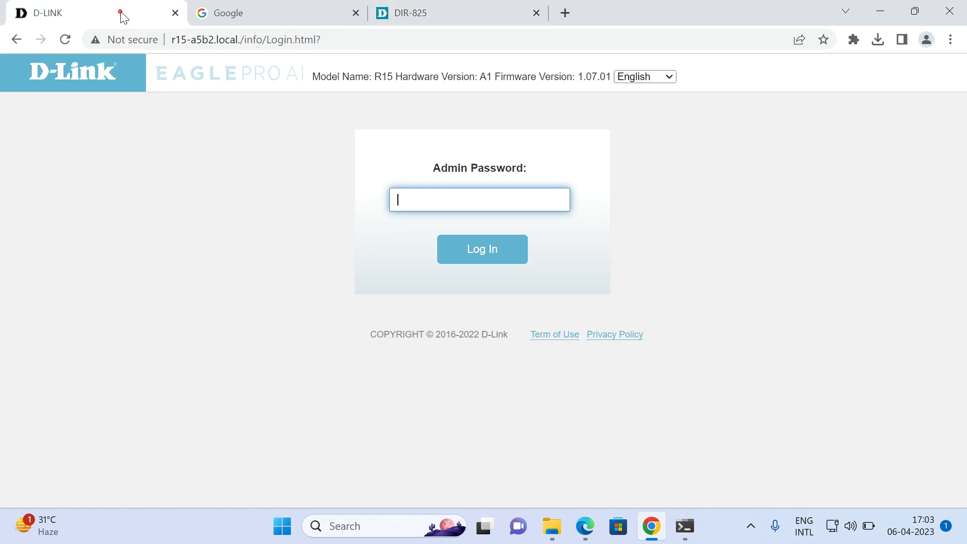
Step: Log in with the admin password and decline saving it in the browser
{"action": "type", "text": "********"}
{"action": "key", "text": "Return"}
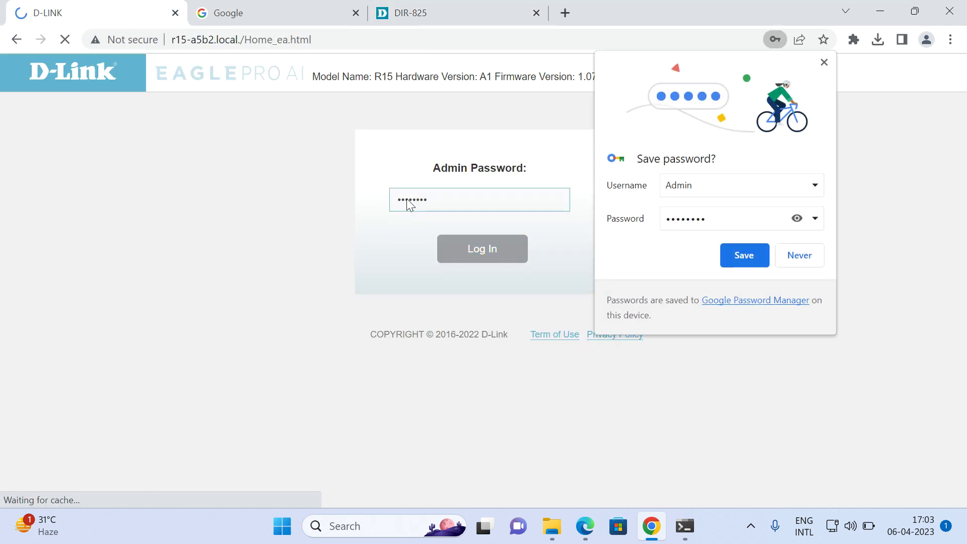
{"action": "left_click", "coordinate": [801, 258]}
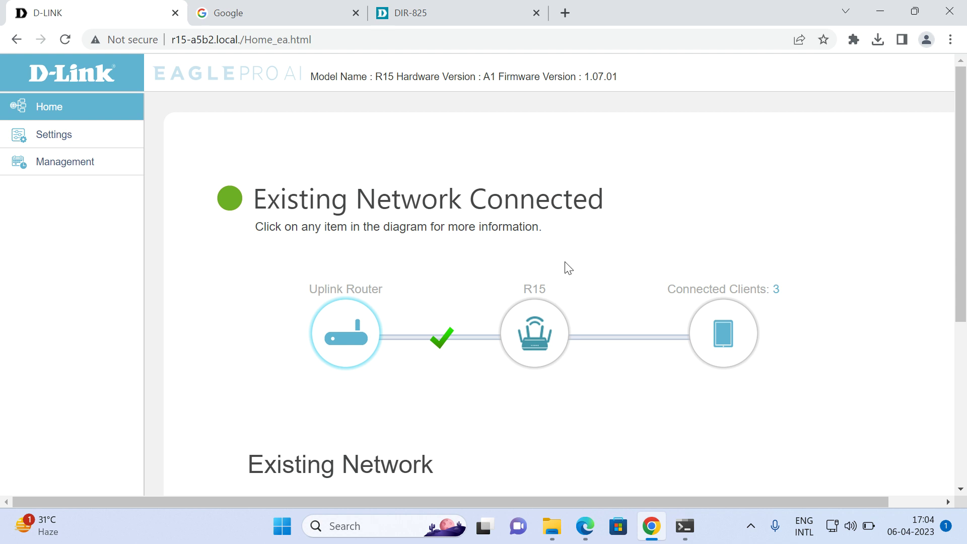
Step: Go to the extender's Settings > Network page
{"action": "left_click", "coordinate": [79, 170]}
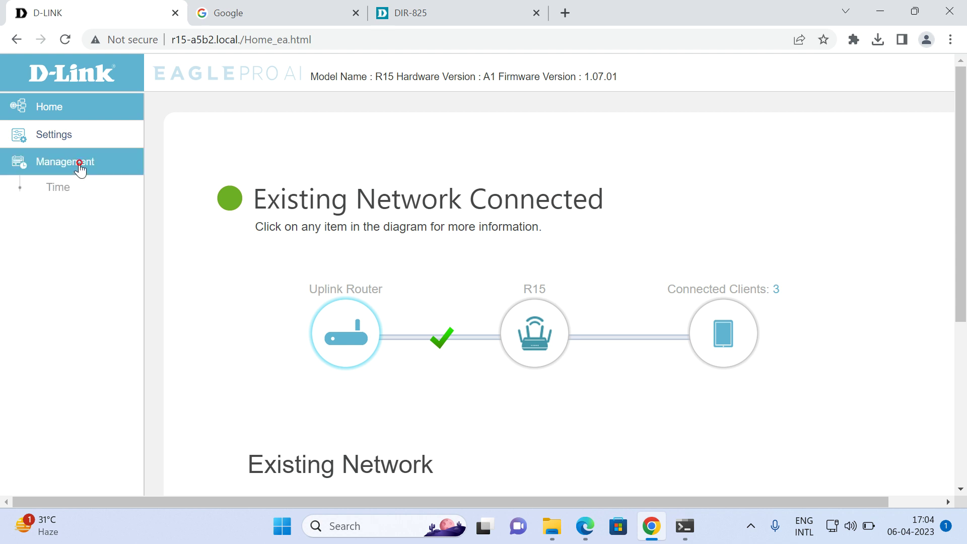
{"action": "left_click", "coordinate": [59, 134]}
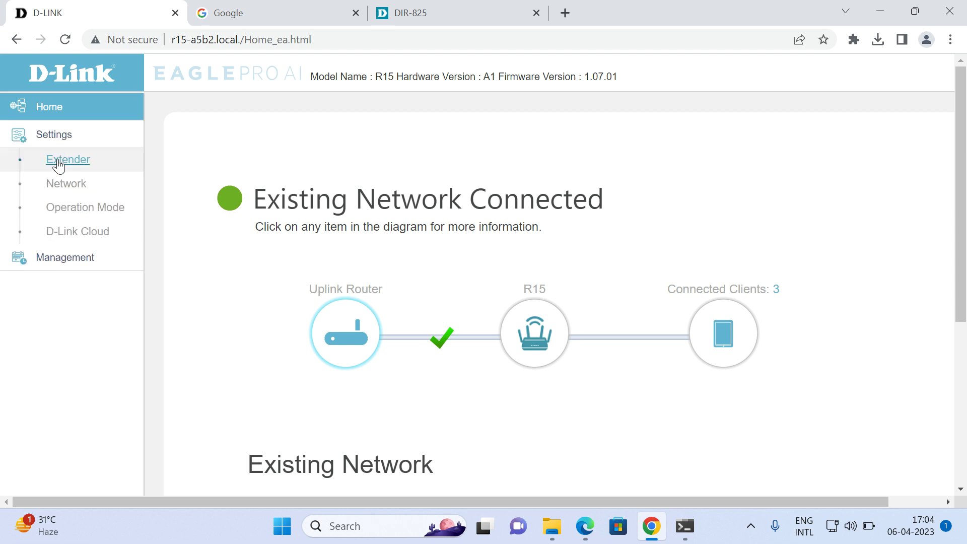
{"action": "left_click", "coordinate": [65, 186]}
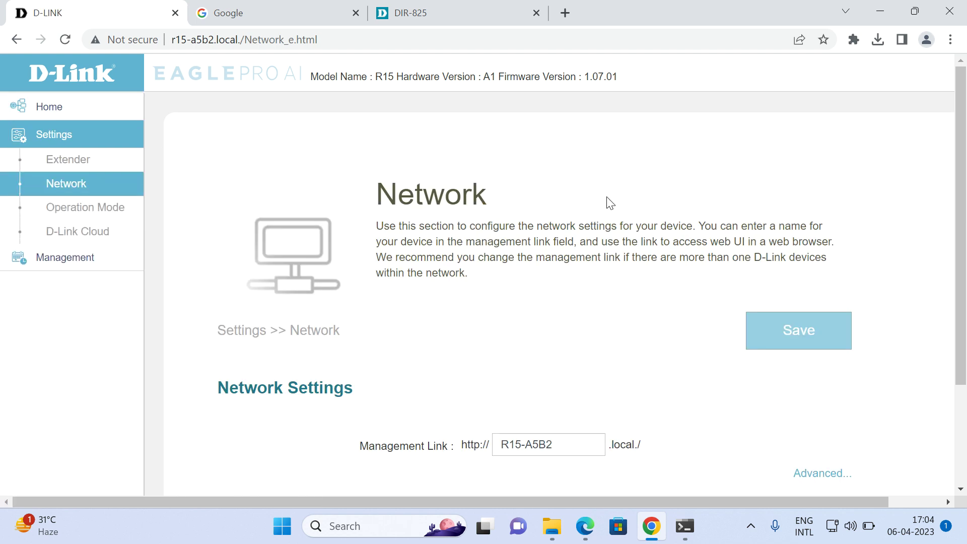
Step: Change the advanced IPv4 connection type from Dynamic IP (DHCP) to Static IP
{"action": "left_click_drag", "start_coordinate": [962, 122], "coordinate": [962, 220]}
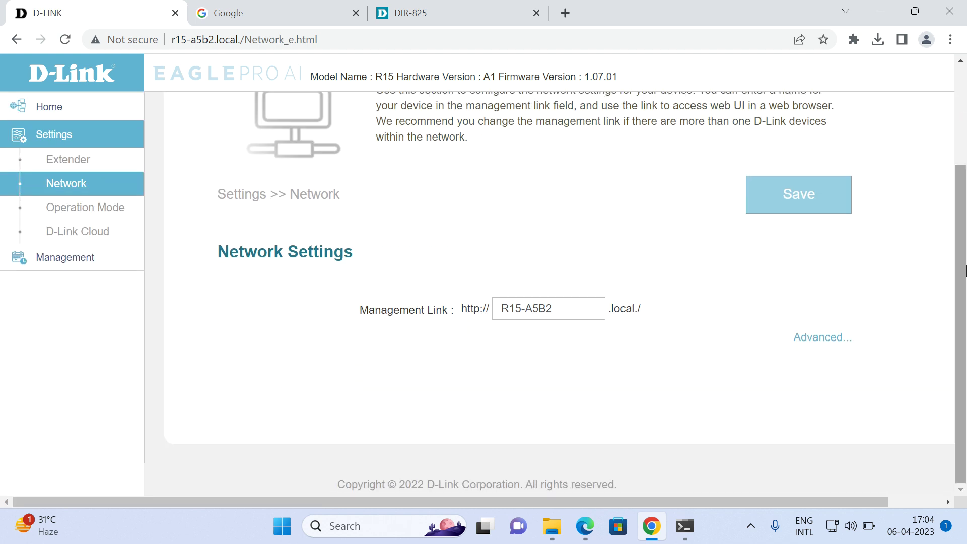
{"action": "left_click", "coordinate": [813, 342]}
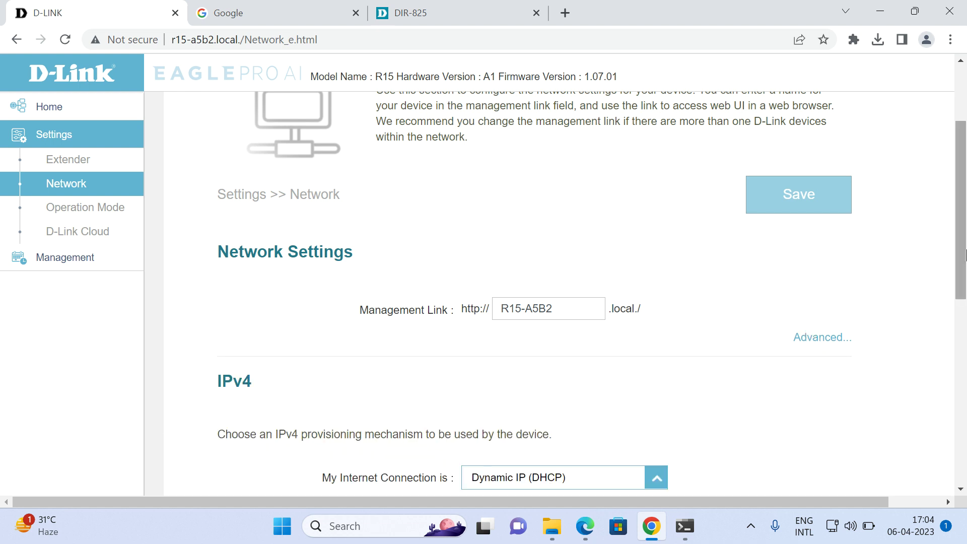
{"action": "left_click_drag", "start_coordinate": [958, 262], "coordinate": [961, 367]}
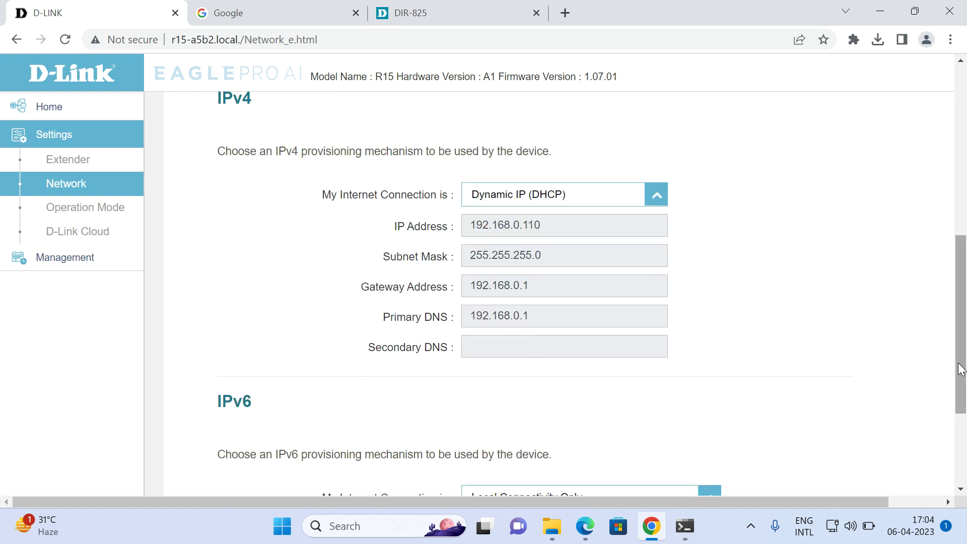
{"action": "left_click", "coordinate": [647, 196]}
{"action": "left_click", "coordinate": [546, 239]}
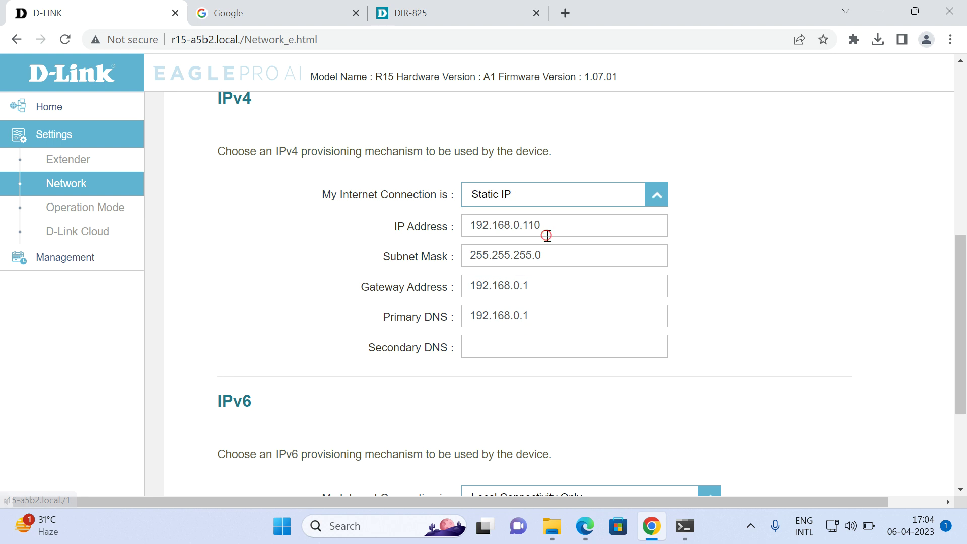
Step: Save the Static IP settings with address 192.168.0.110 and gateway 192.168.0.1
{"action": "scroll", "coordinate": [850, 320], "scroll_direction": "up", "scroll_amount": 2}
{"action": "scroll", "coordinate": [849, 319], "scroll_direction": "up", "scroll_amount": 1}
{"action": "left_click_drag", "start_coordinate": [960, 302], "coordinate": [959, 375]}
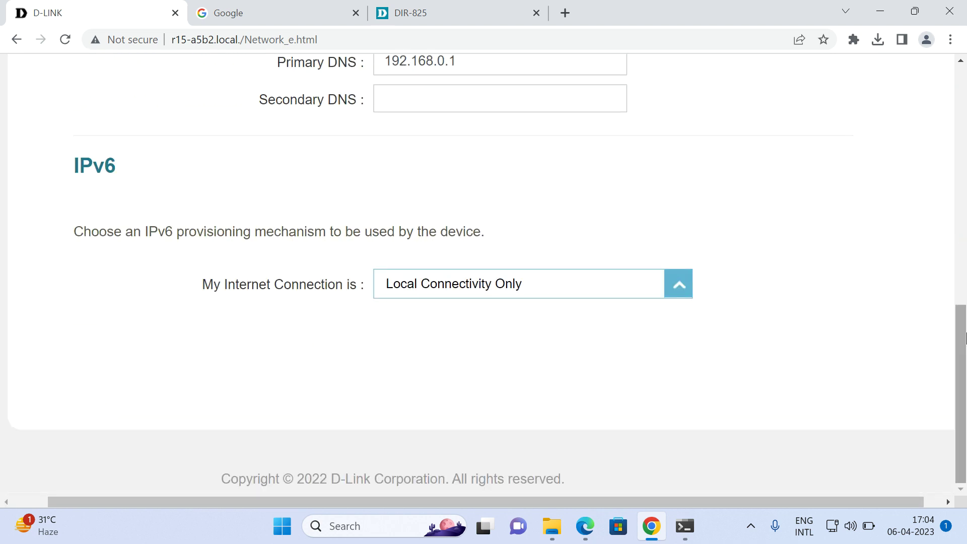
{"action": "left_click_drag", "start_coordinate": [962, 338], "coordinate": [952, 112]}
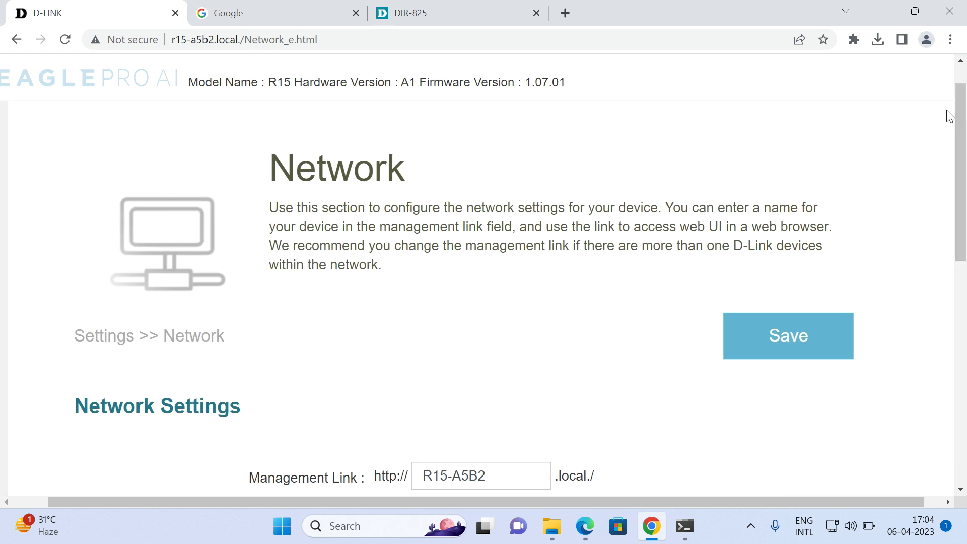
{"action": "left_click", "coordinate": [792, 337]}
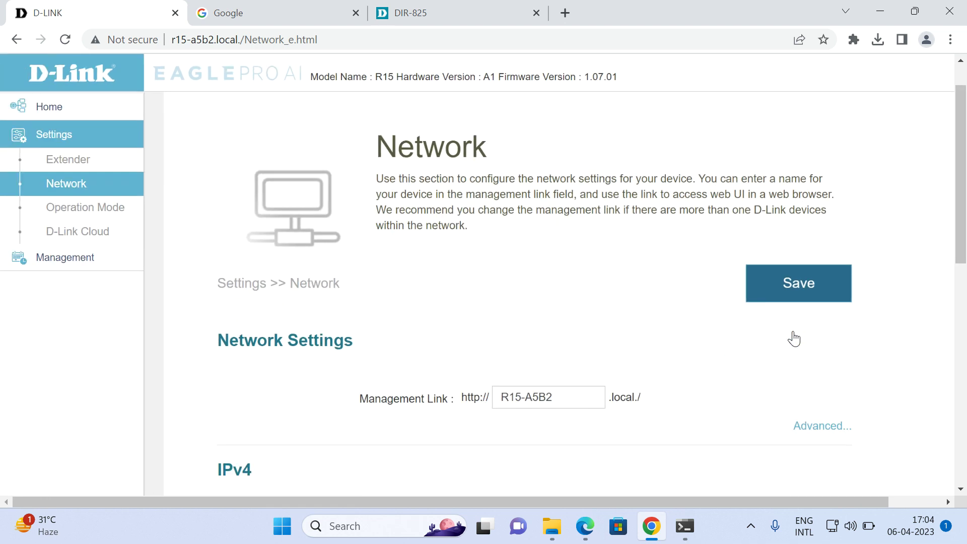
Step: Apply the Static IP 192.168.0.110 settings and wait for the 'new settings have been saved' message
{"action": "left_click", "coordinate": [802, 282]}
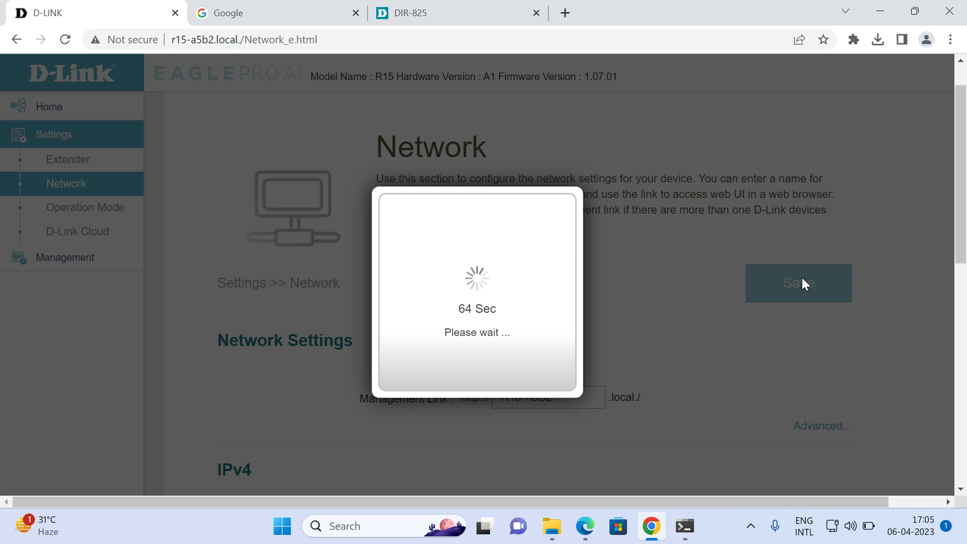
{"action": "left_click_drag", "start_coordinate": [961, 207], "coordinate": [964, 272]}
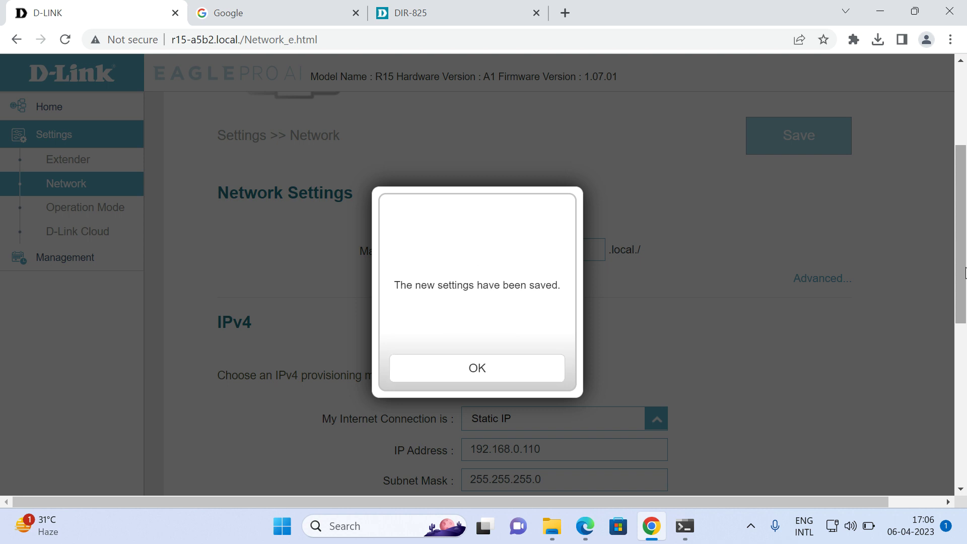
Step: Dismiss the confirmation and load 192.168.0.110 in a new Chrome tab
{"action": "left_click", "coordinate": [521, 371]}
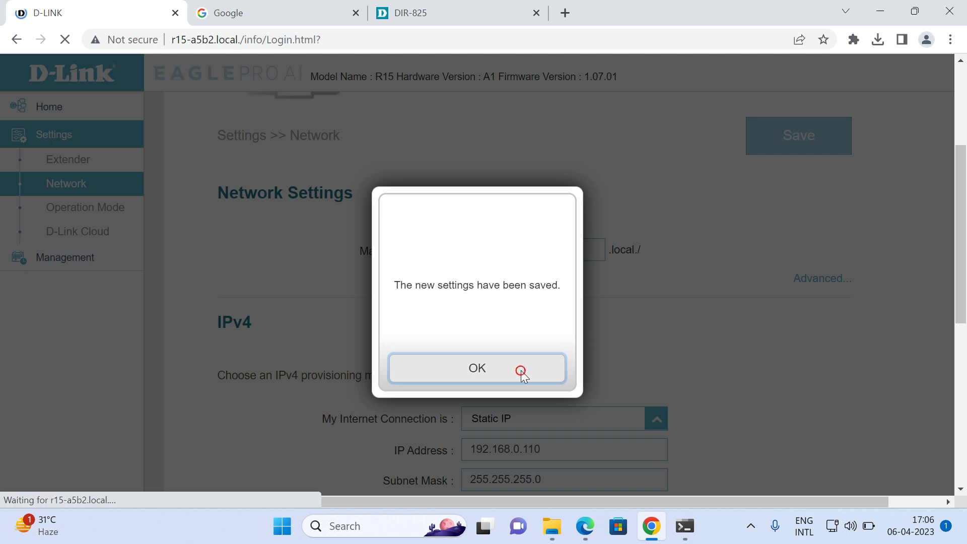
{"action": "left_click", "coordinate": [575, 13]}
{"action": "type", "text": "192.168.0.1"}
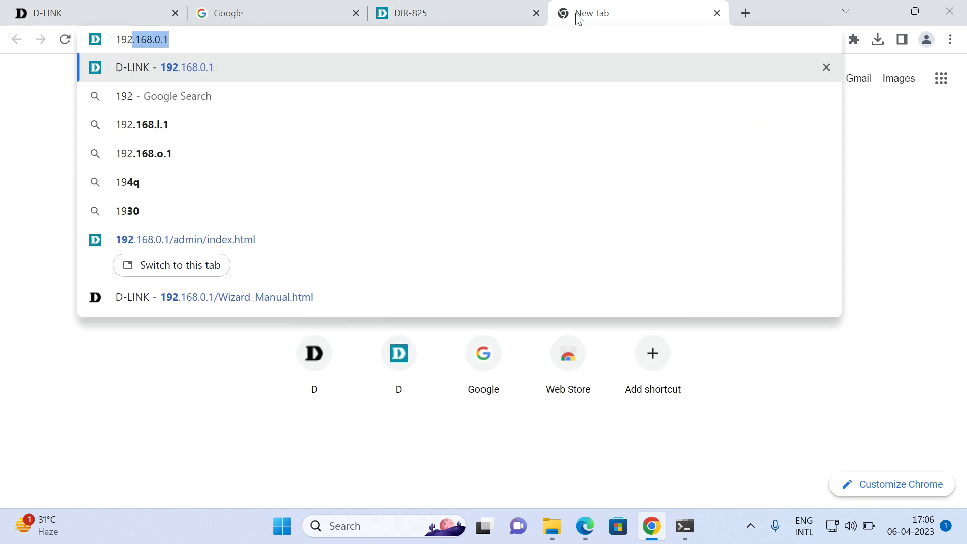
{"action": "key", "text": "Right"}
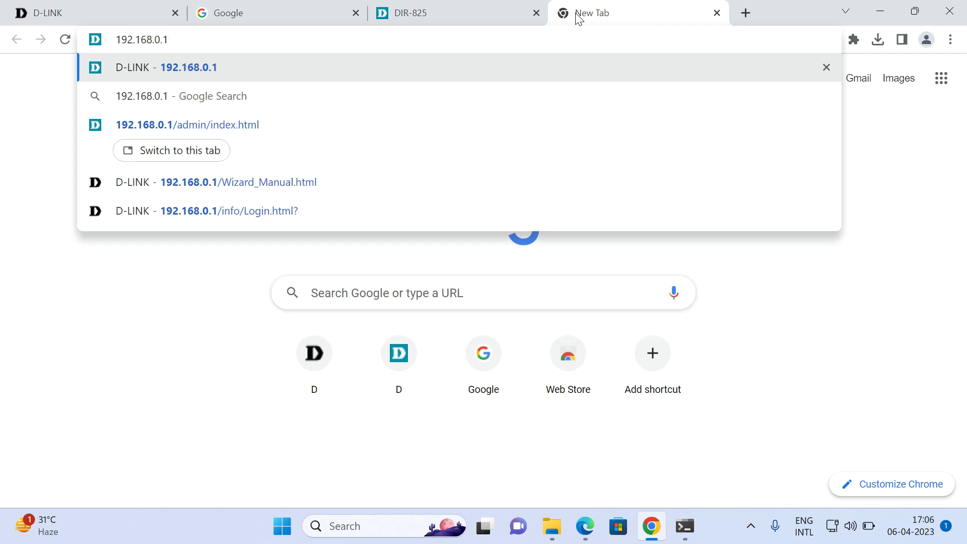
{"action": "key", "text": "BackSpace"}
{"action": "type", "text": "110"}
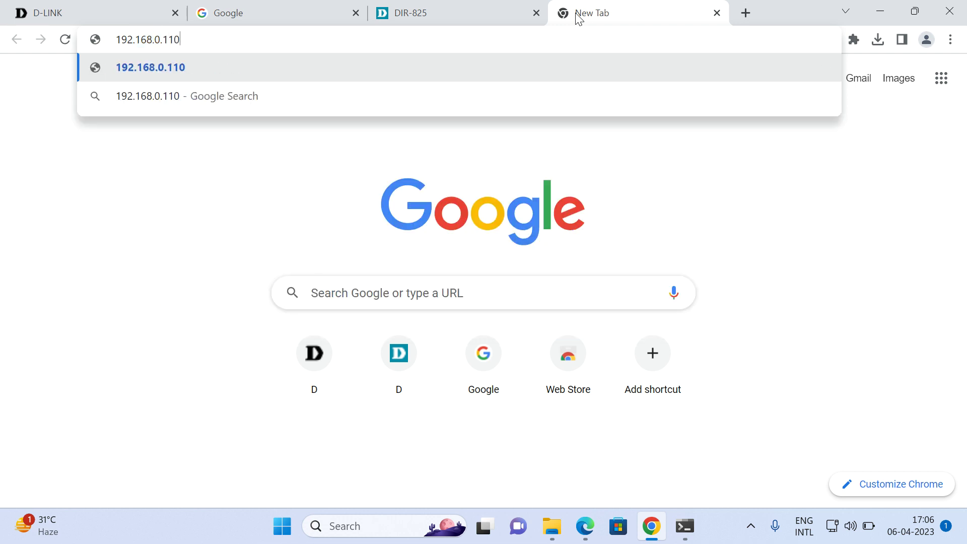
{"action": "key", "text": "Return"}
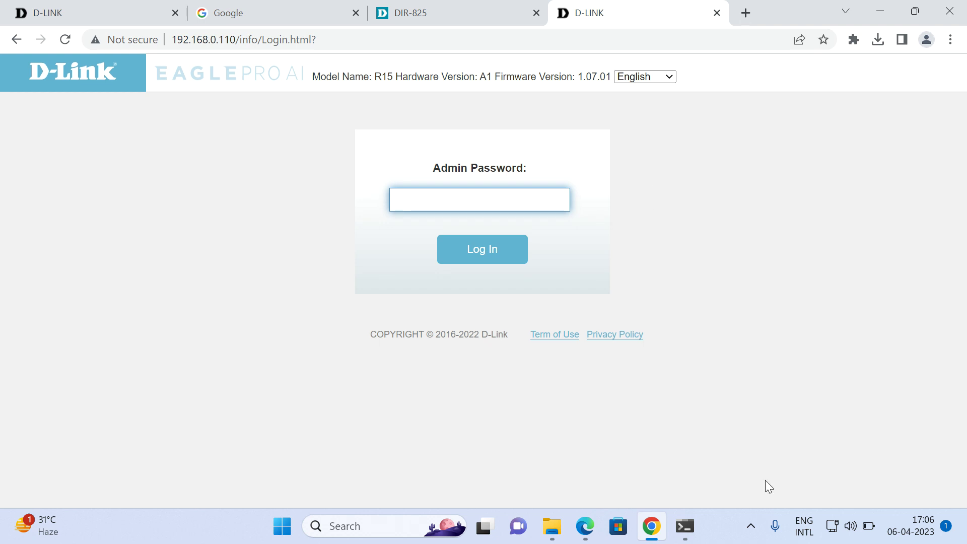
{"action": "left_click", "coordinate": [751, 526]}
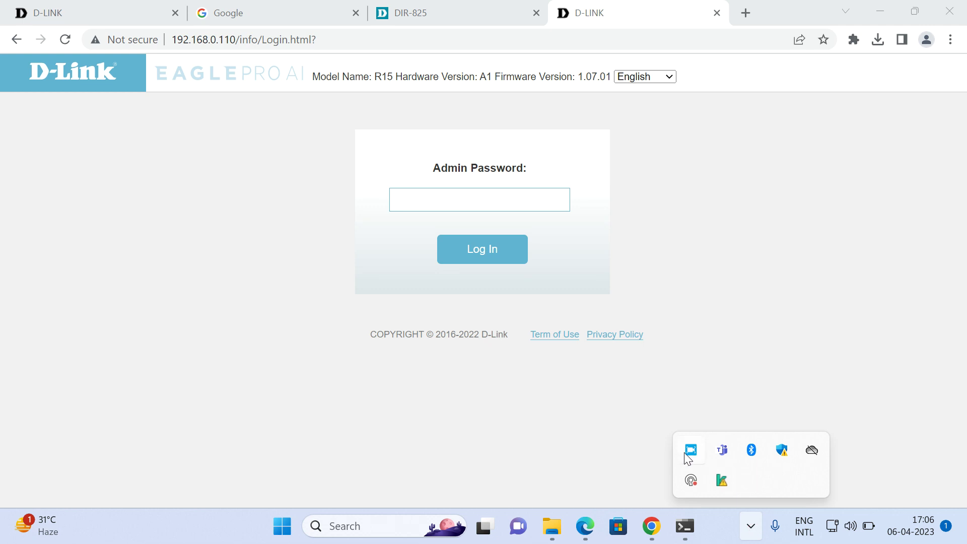